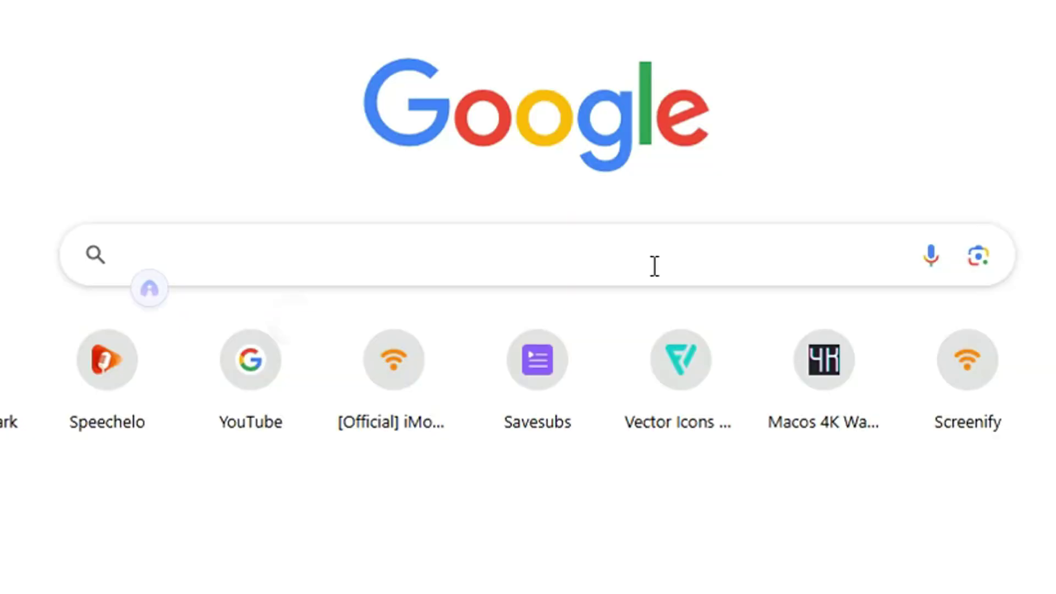
pyautogui.write('HOW TO UNLOCK')
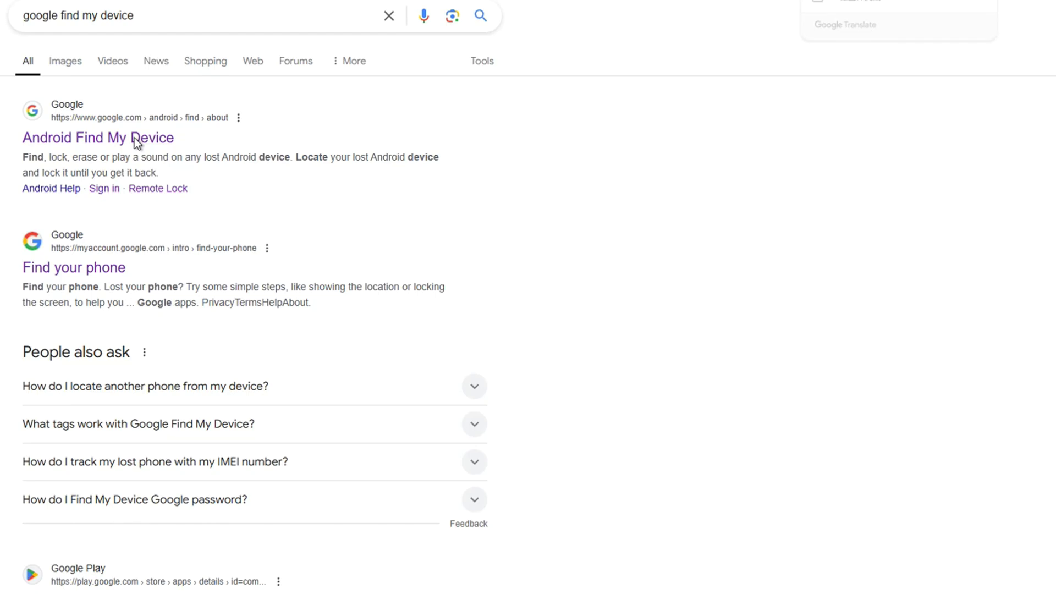
# Step: Sign in to Google Find My Device and select the Motorola edge 30 pro
pyautogui.click(134, 138)
pyautogui.click(242, 286)
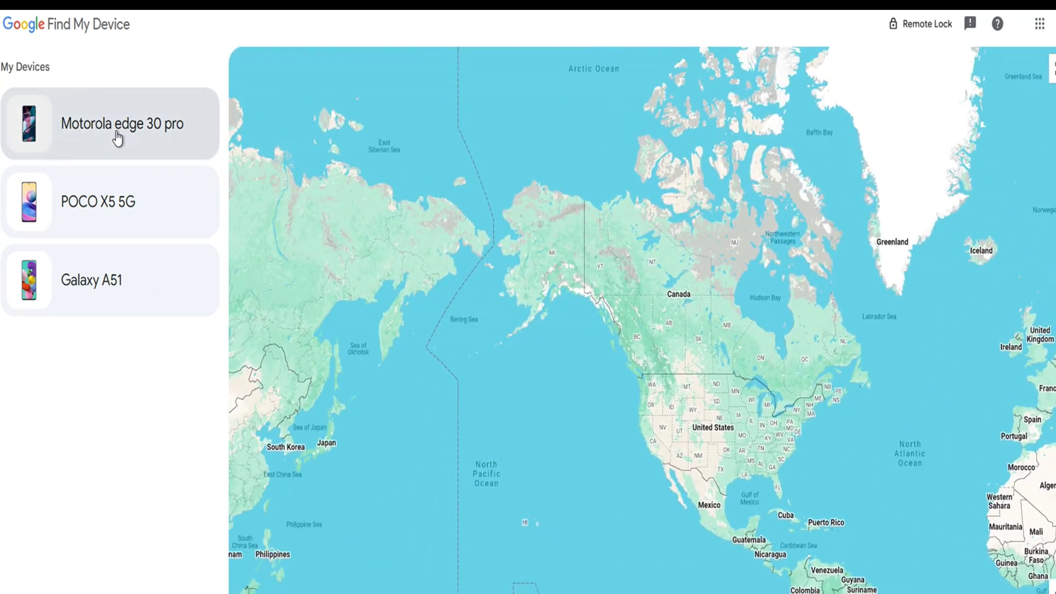
pyautogui.click(116, 123)
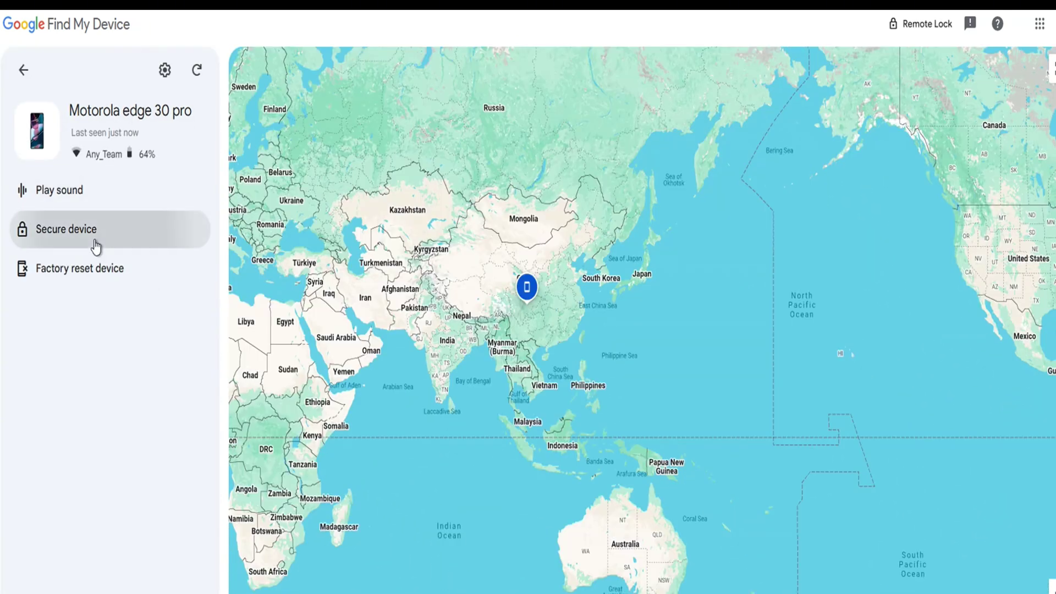
# Step: Secure the Motorola with the lock message 'lost' and a call-owner number
pyautogui.click(97, 240)
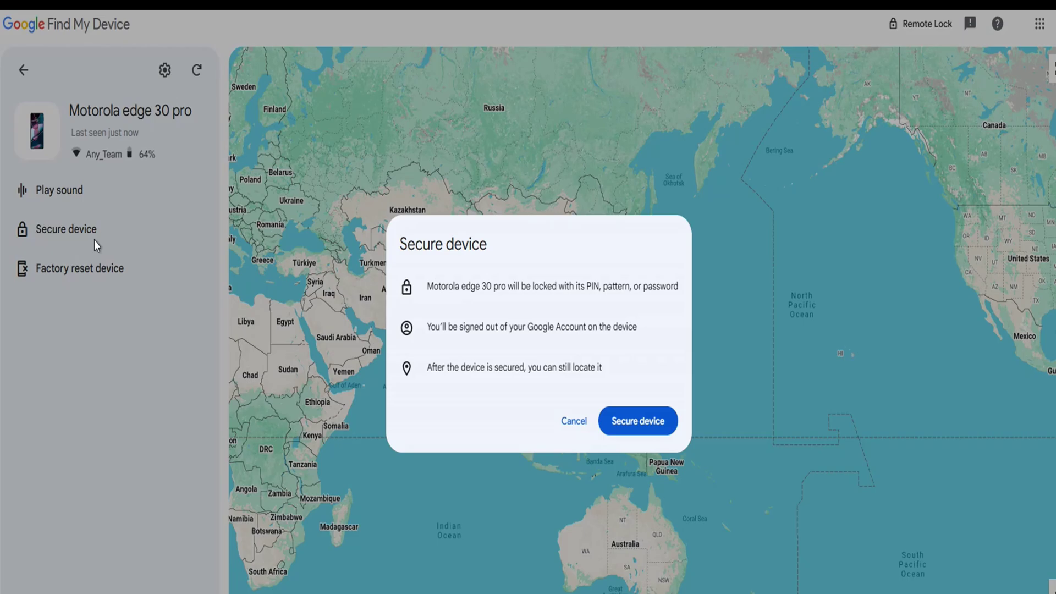
pyautogui.click(637, 421)
pyautogui.write('0000')
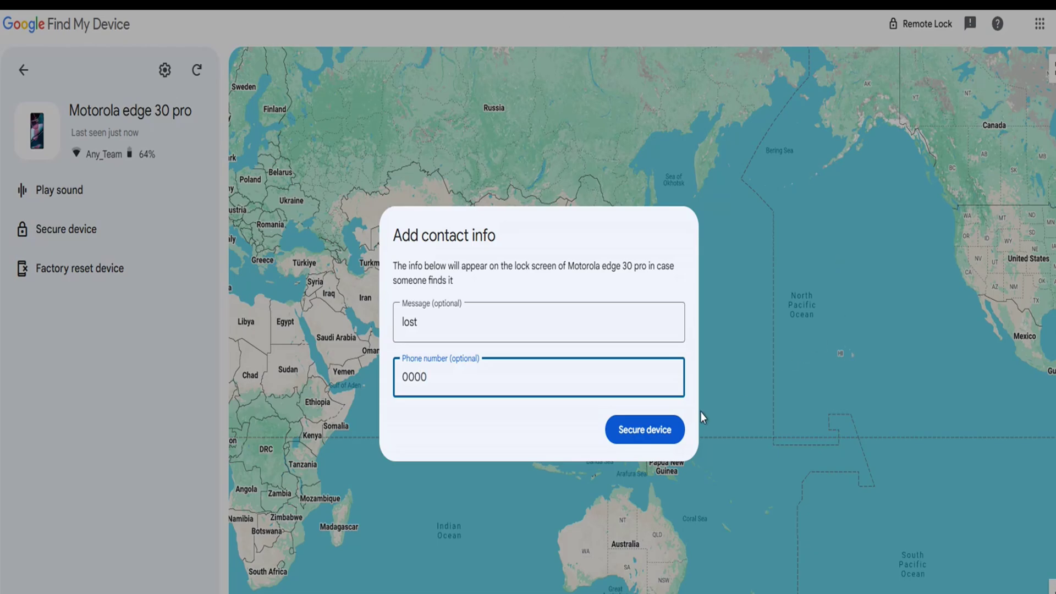
pyautogui.click(644, 429)
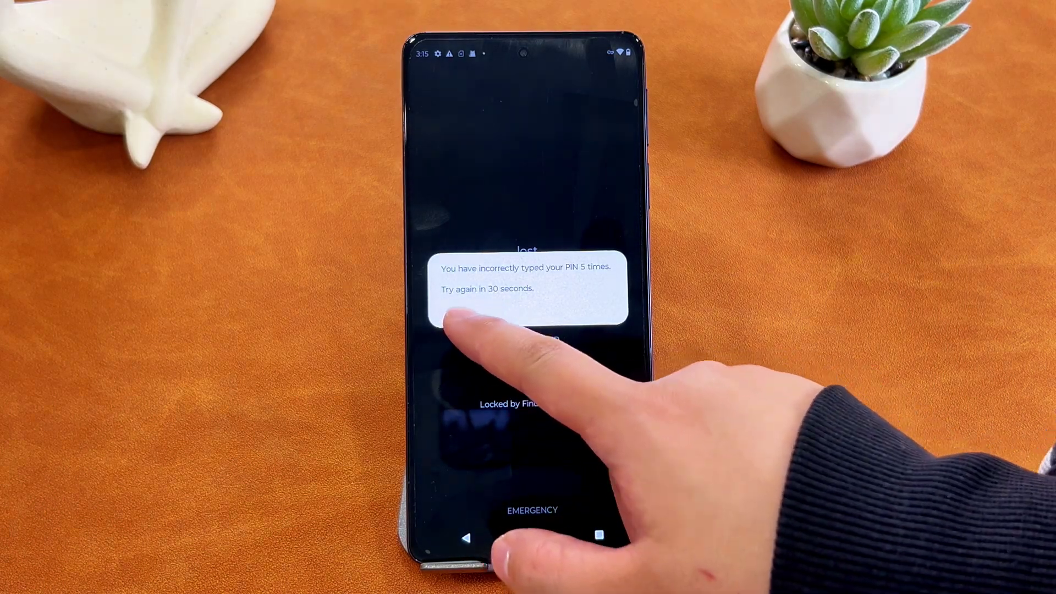
pyautogui.click(452, 311)
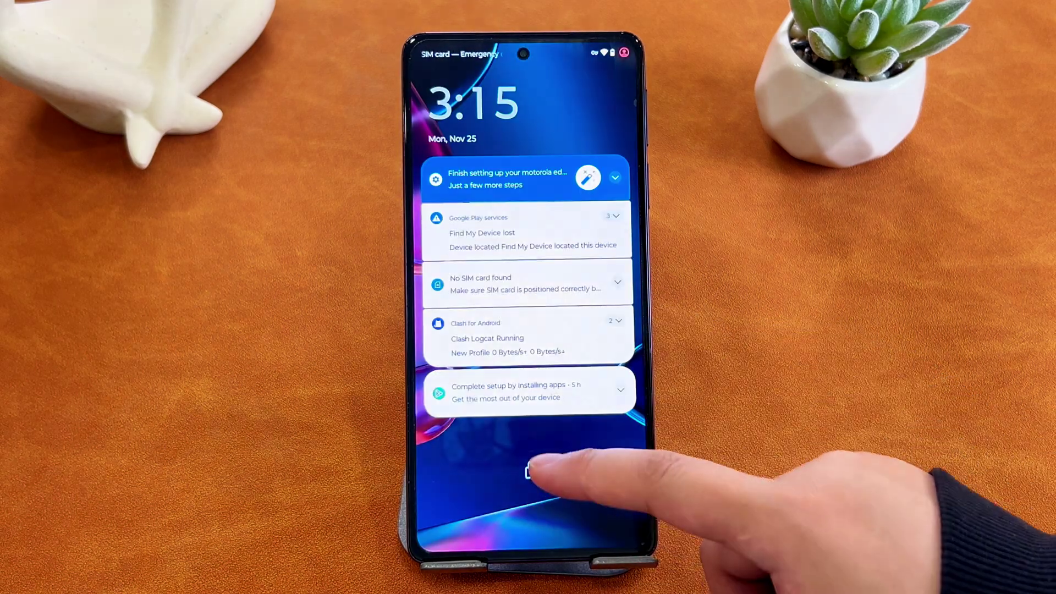
# Step: Unlock the Motorola with its PIN and swipe to the main home page with the clock widget
pyautogui.moveTo(544, 470); pyautogui.dragTo(544, 248)
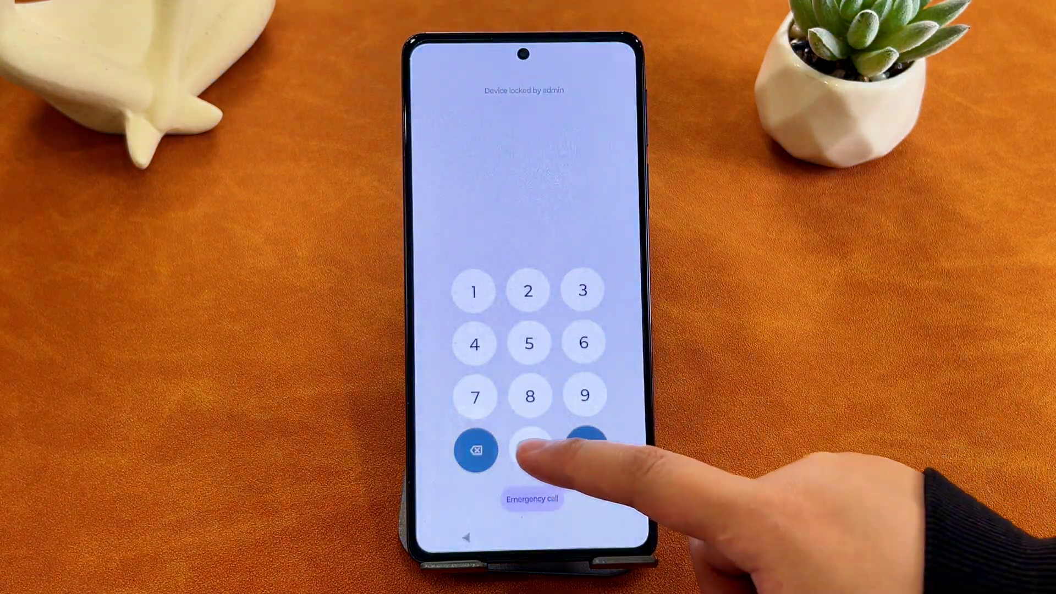
pyautogui.click(530, 436)
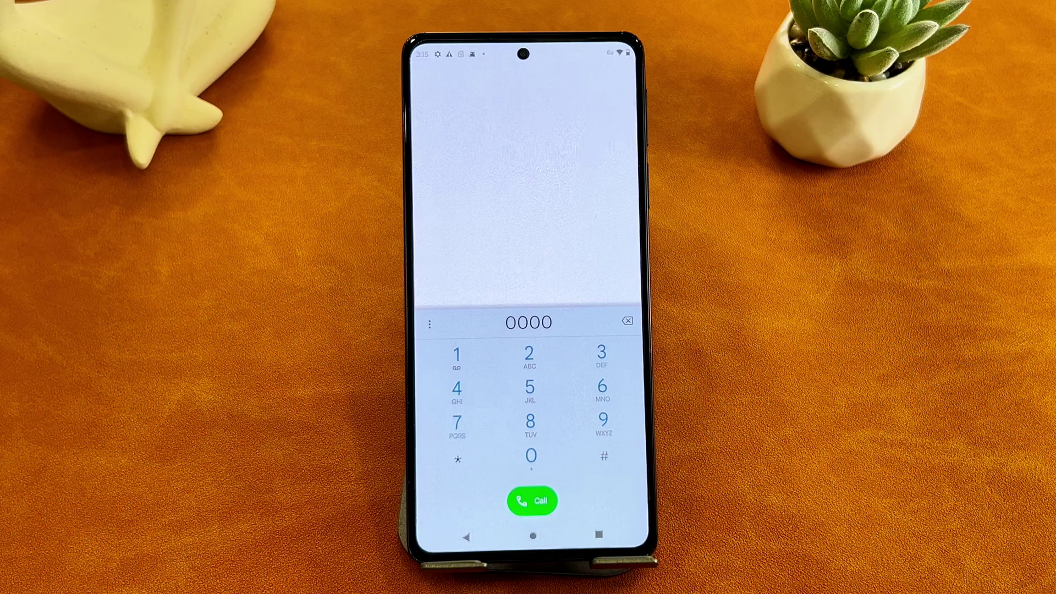
pyautogui.click(589, 248)
pyautogui.click(532, 536)
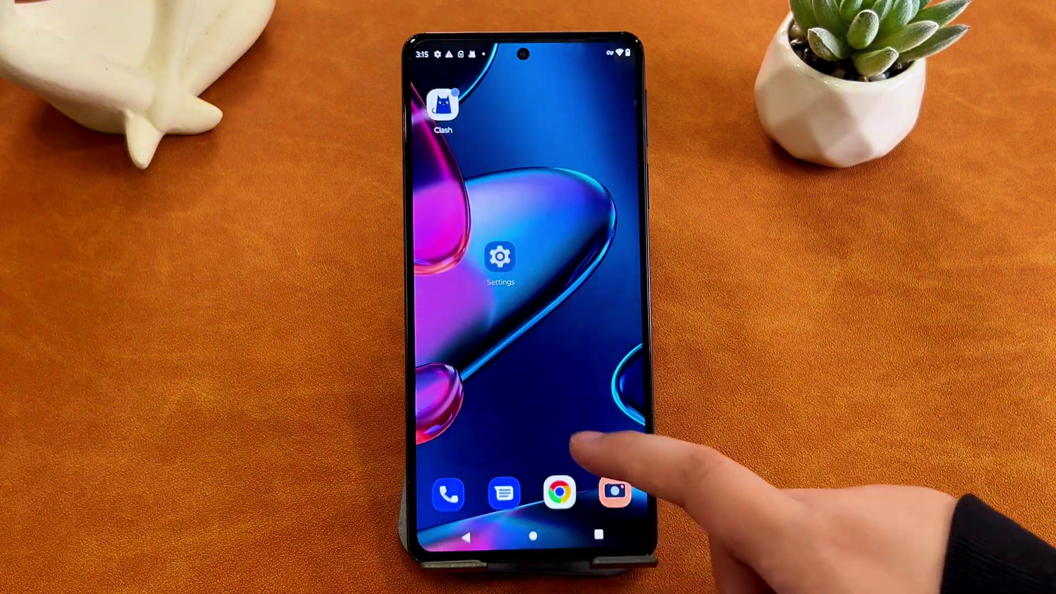
pyautogui.moveTo(446, 331); pyautogui.dragTo(611, 331)
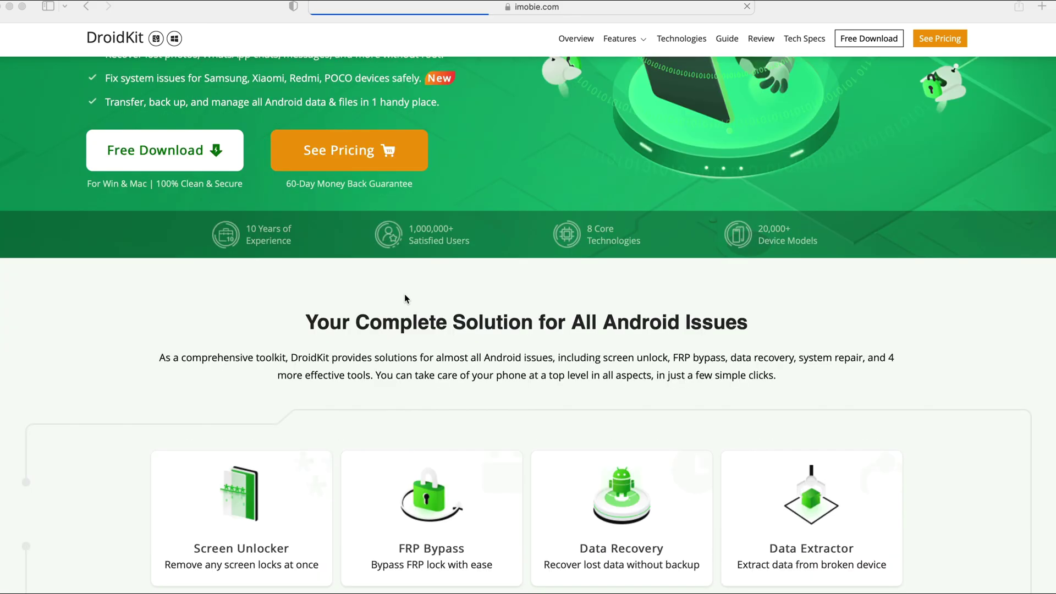
pyautogui.scroll(-5, 404, 294)
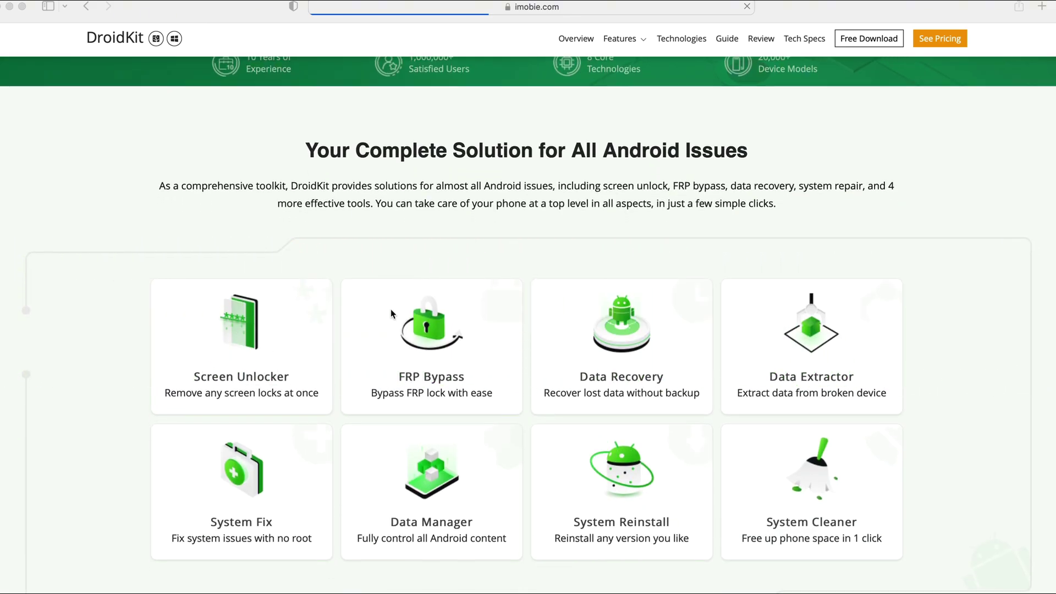
pyautogui.scroll(-5, 390, 309)
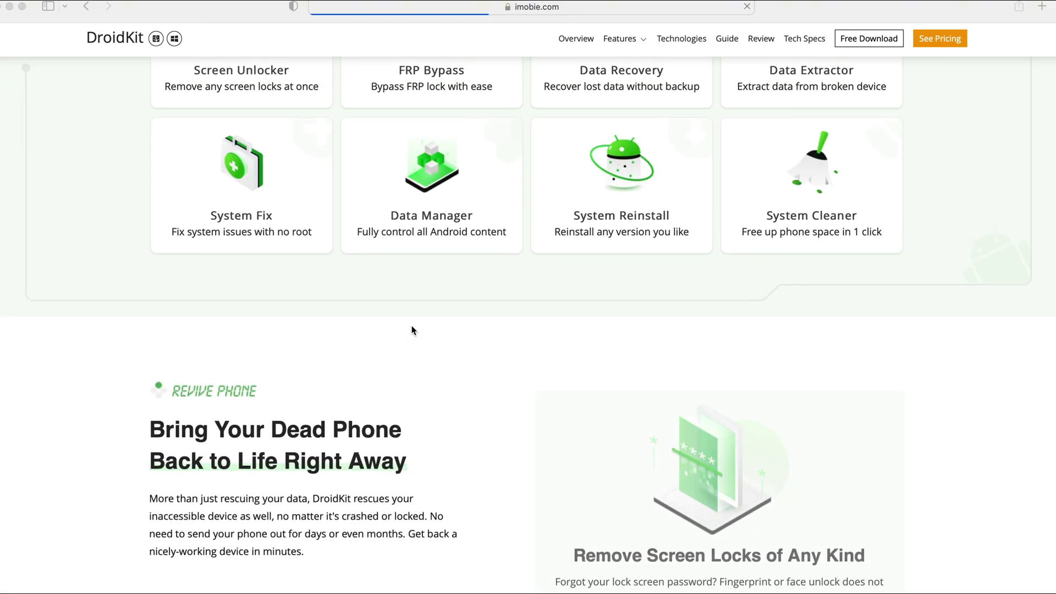
pyautogui.scroll(-3, 404, 322)
pyautogui.scroll(-4, 414, 328)
pyautogui.scroll(-5, 413, 328)
pyautogui.scroll(-4, 413, 328)
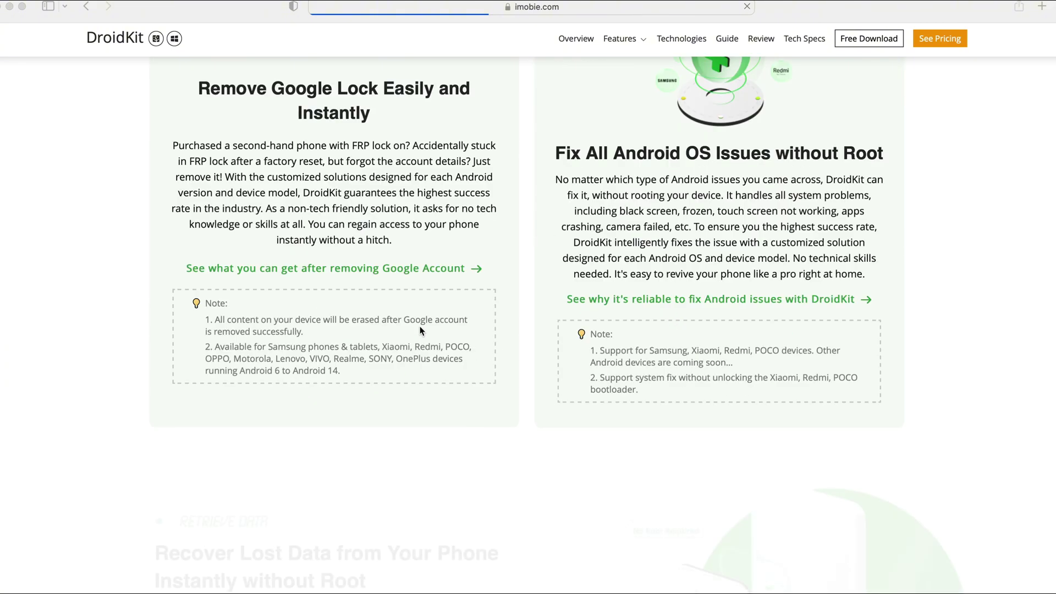
pyautogui.scroll(-5, 421, 330)
pyautogui.scroll(-5, 439, 339)
pyautogui.scroll(-5, 438, 339)
pyautogui.scroll(-5, 444, 341)
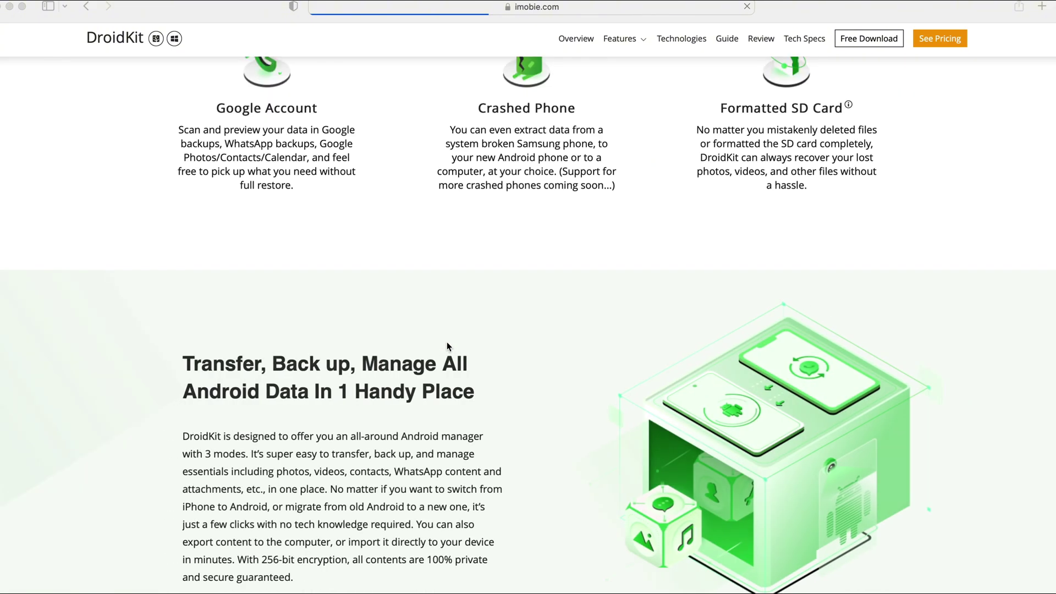
pyautogui.scroll(-3, 446, 341)
pyautogui.scroll(-4, 450, 343)
pyautogui.scroll(-5, 451, 342)
pyautogui.scroll(-4, 451, 343)
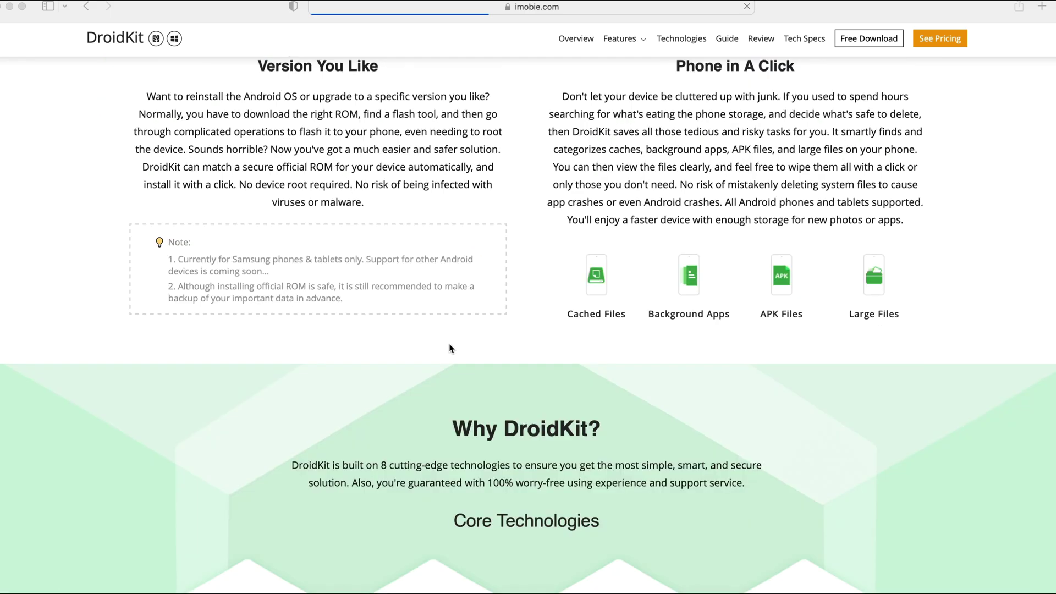
pyautogui.scroll(-5, 454, 345)
pyautogui.scroll(-4, 462, 348)
pyautogui.scroll(-5, 461, 348)
pyautogui.scroll(-6, 461, 348)
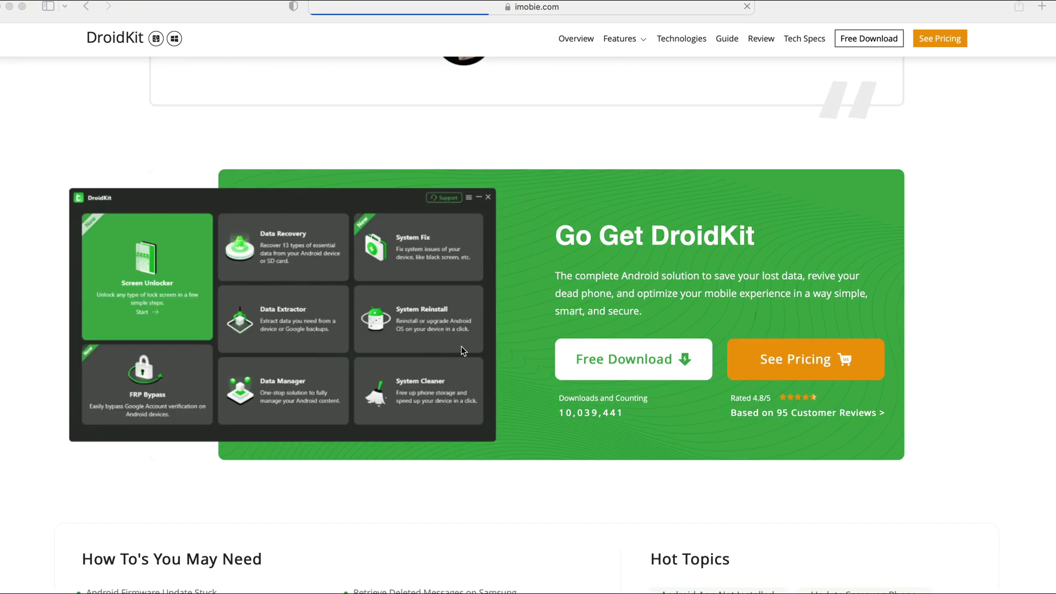
pyautogui.scroll(-5, 462, 346)
pyautogui.scroll(8, 460, 347)
pyautogui.scroll(10, 490, 370)
pyautogui.scroll(8, 490, 371)
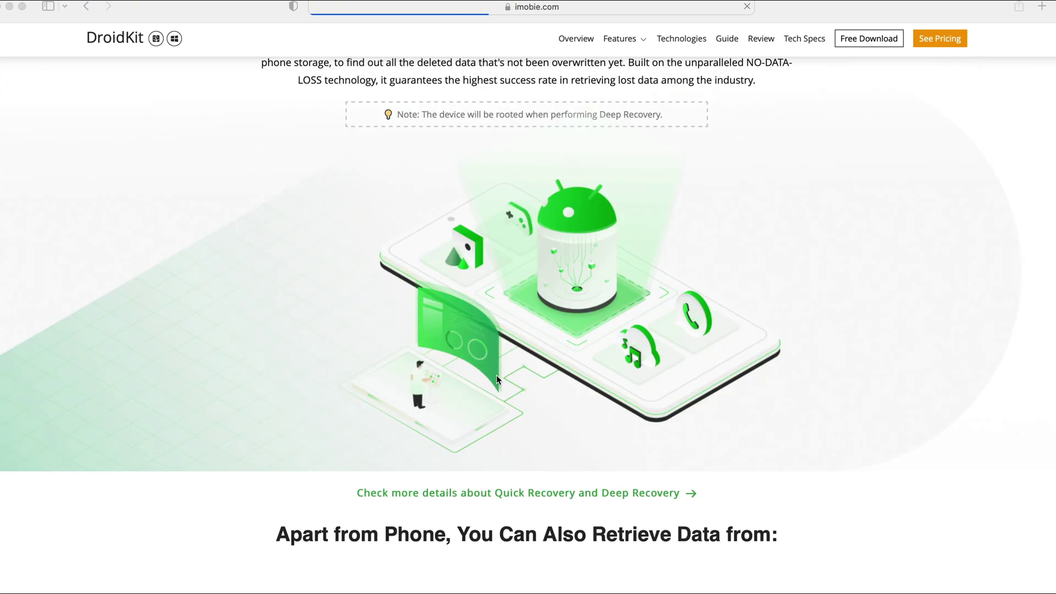
pyautogui.scroll(8, 490, 372)
pyautogui.scroll(8, 492, 373)
pyautogui.scroll(1, 494, 375)
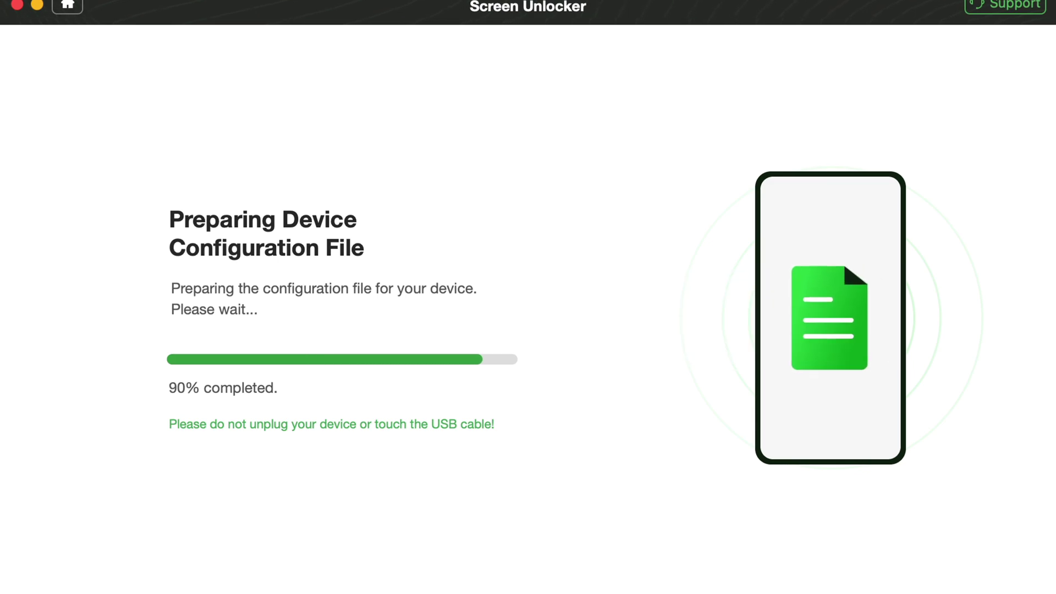
# Step: Start removing the screen lock and pick Motorola as the device brand
pyautogui.click(267, 446)
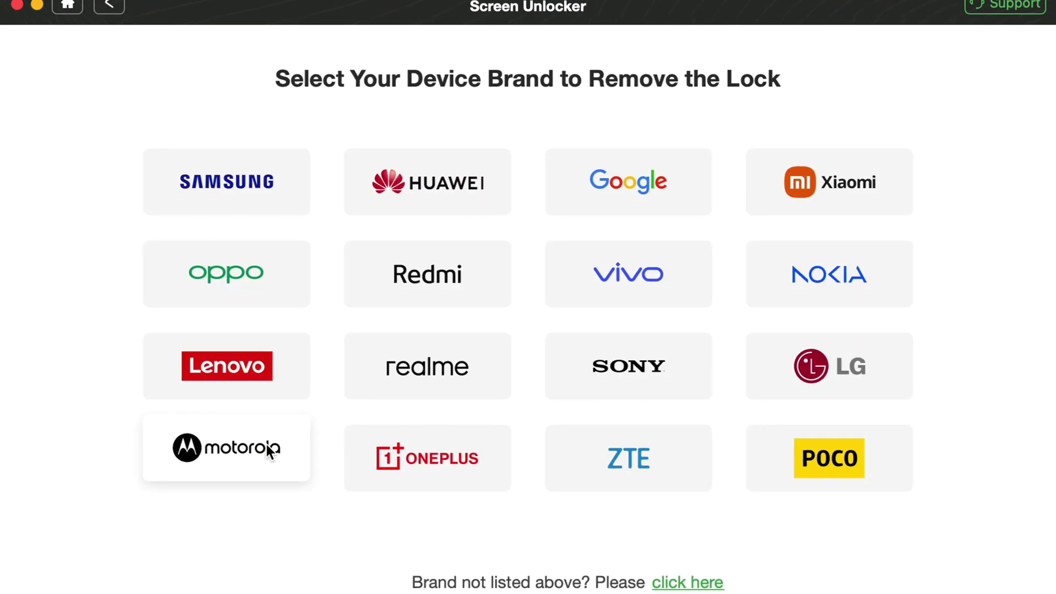
pyautogui.click(236, 461)
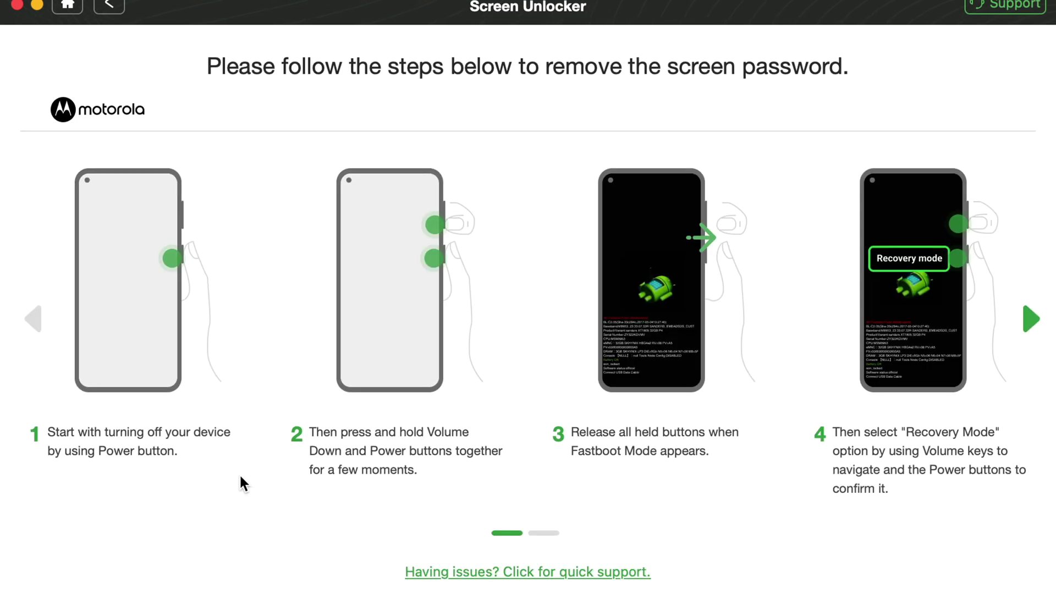